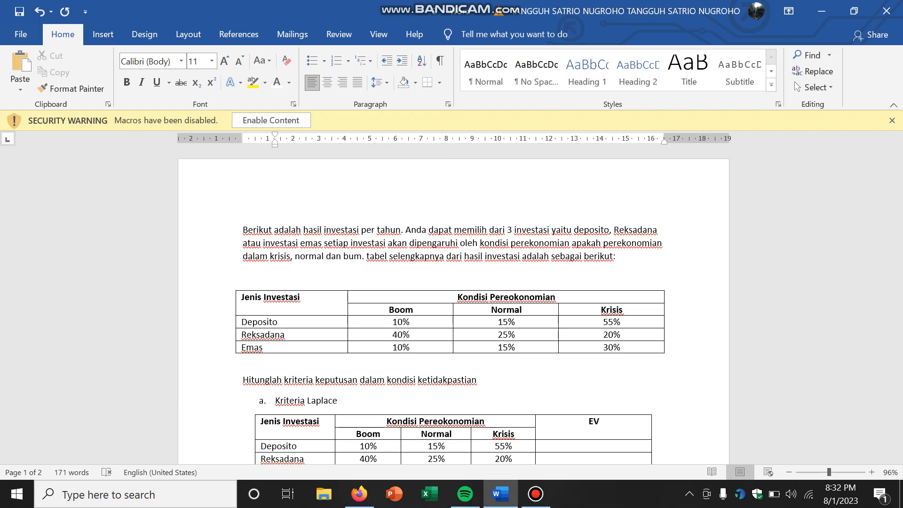
Step: Replace the word "bum" with "boom" in the introductory paragraph
double_click(347, 256)
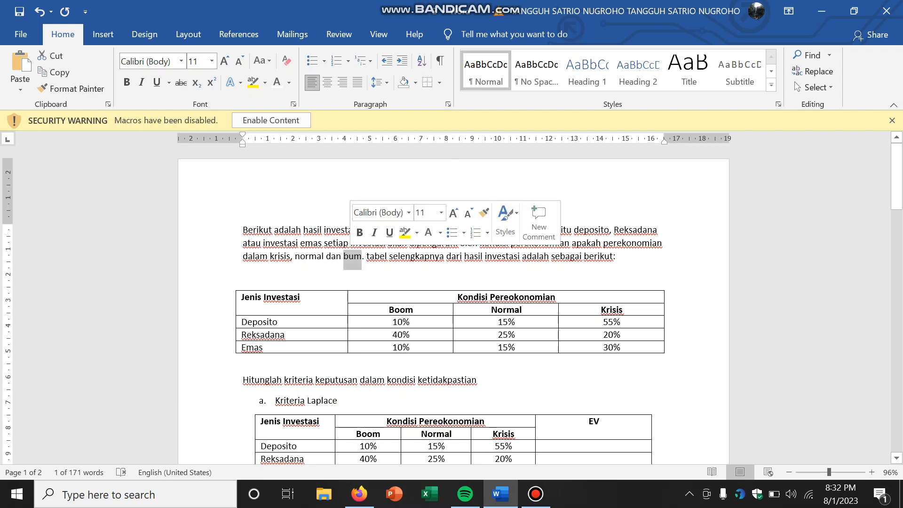
type("BOo")
key("BackSpace")
key("BackSpace")
key("BackSpace")
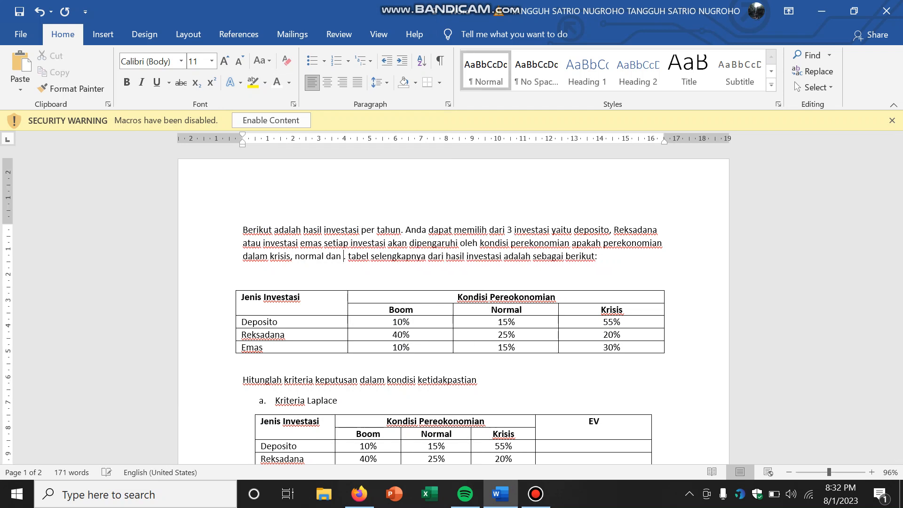
type("boom")
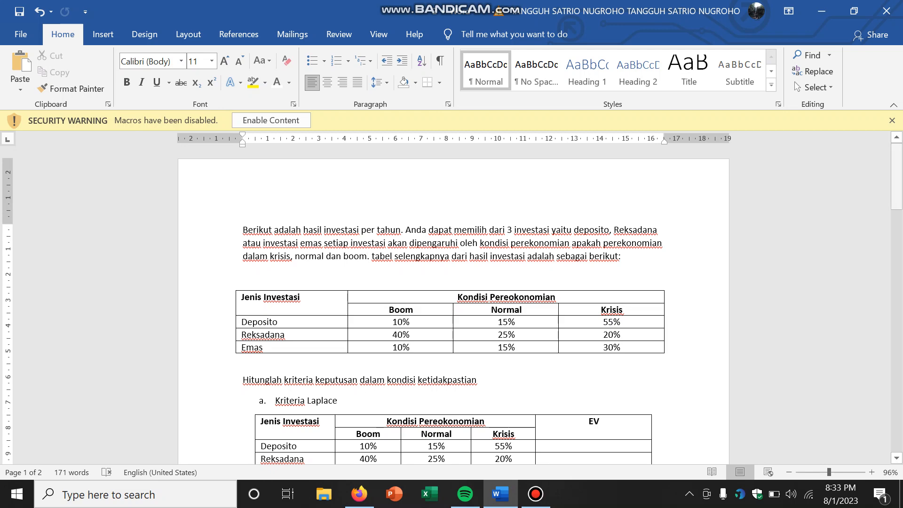
Step: Consult the Kriteria Laplace (Equal Likelihood) article in Firefox, and return to the Word document
left_click_drag(897, 176, 896, 193)
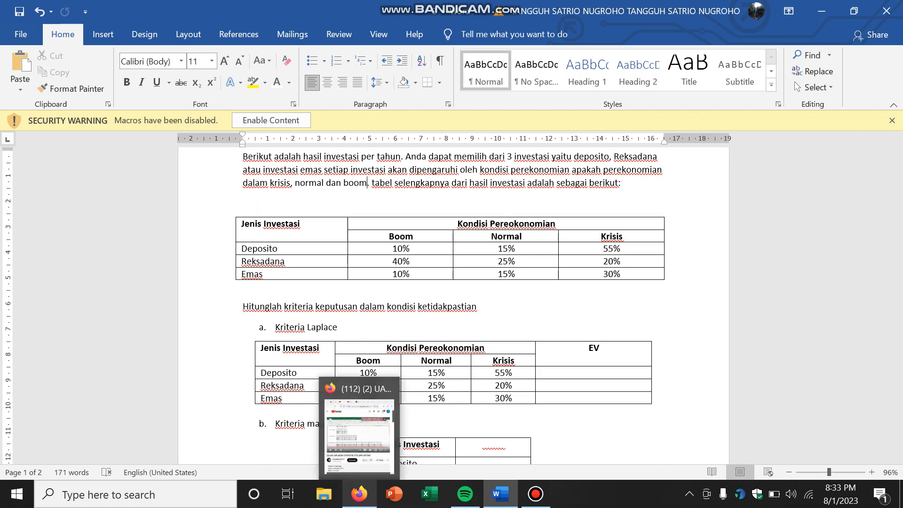
left_click(359, 494)
left_click(217, 11)
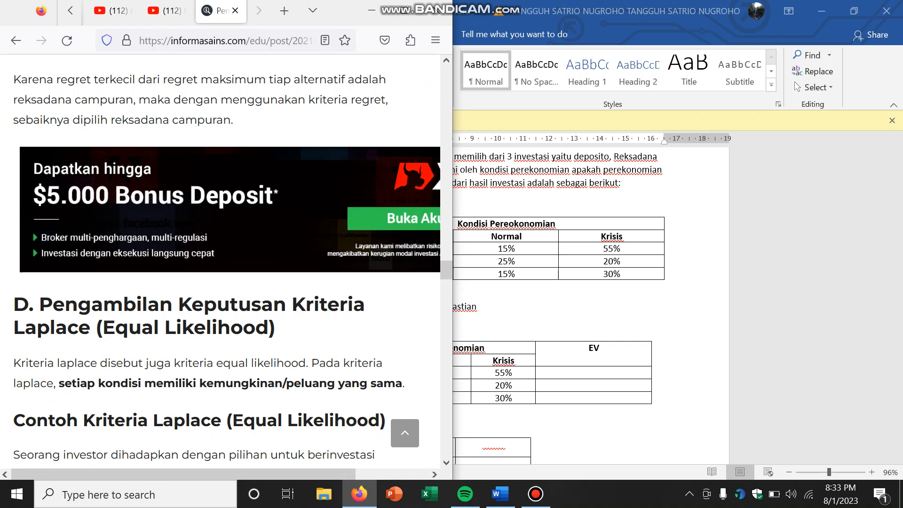
left_click(371, 11)
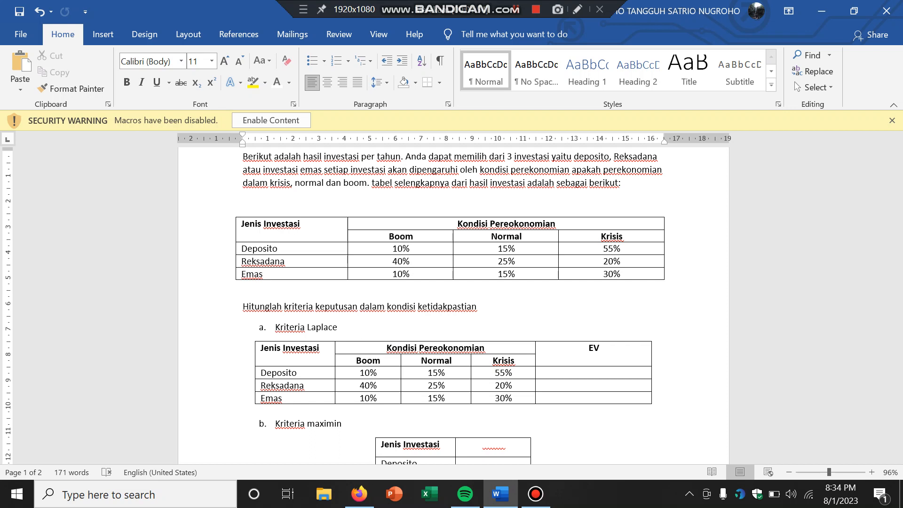
Step: Reveal the hidden EV value 0,28 in the Deposito row of the Kriteria Laplace table by setting its font colour to black
left_click(378, 373)
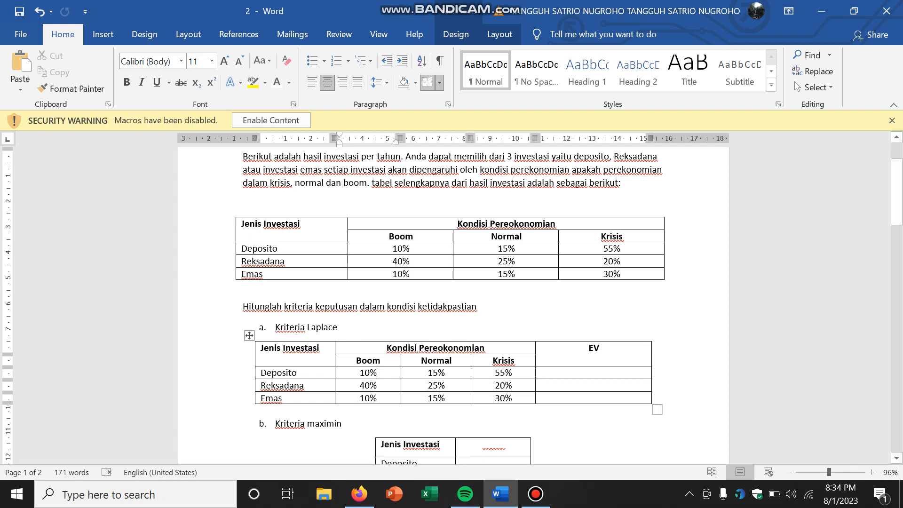
left_click(304, 386)
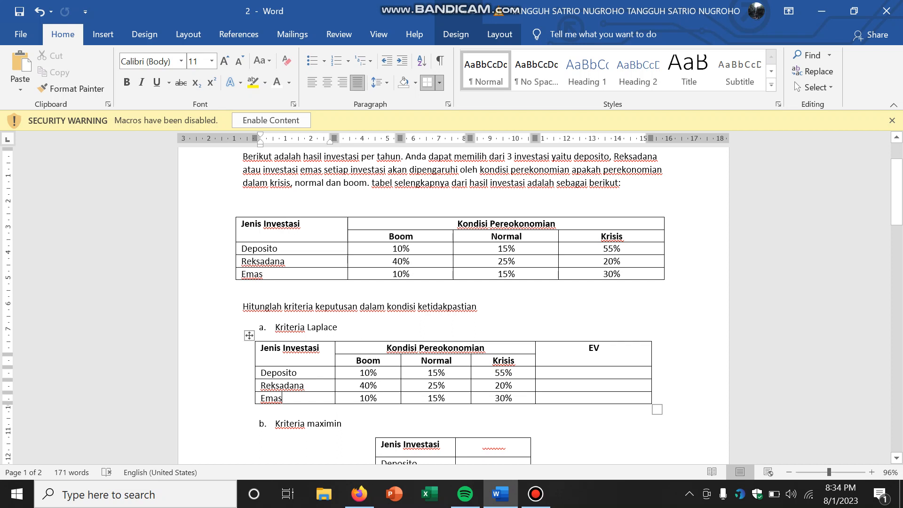
left_click(586, 373)
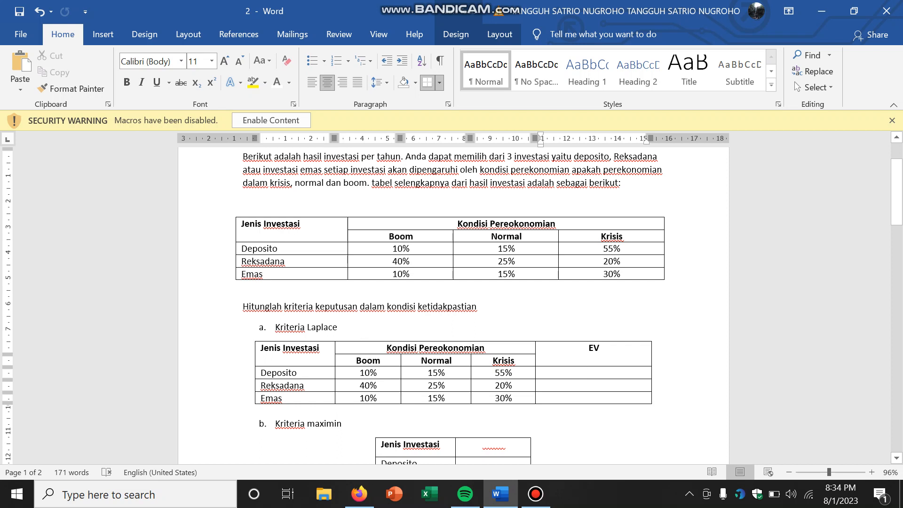
key("shift+Right")
key("shift+Right")
key("shift+Right")
key("shift+Right")
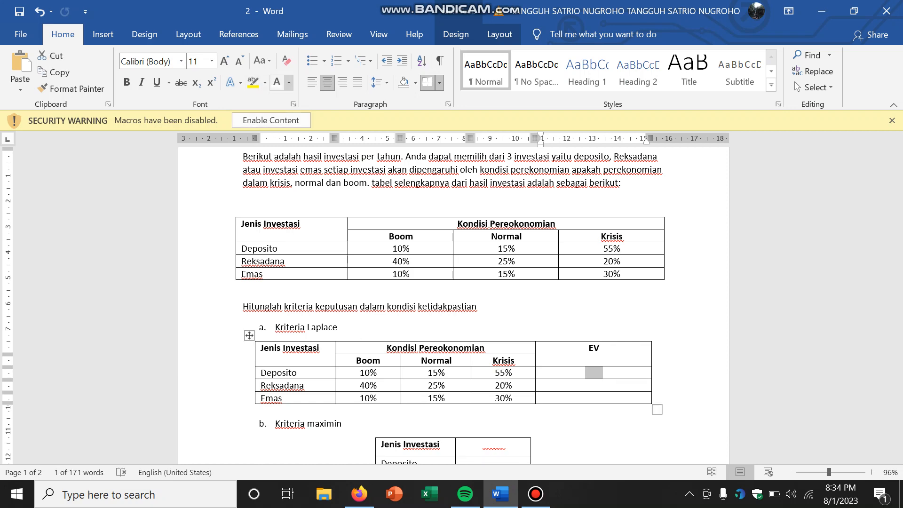
left_click(288, 83)
left_click(312, 100)
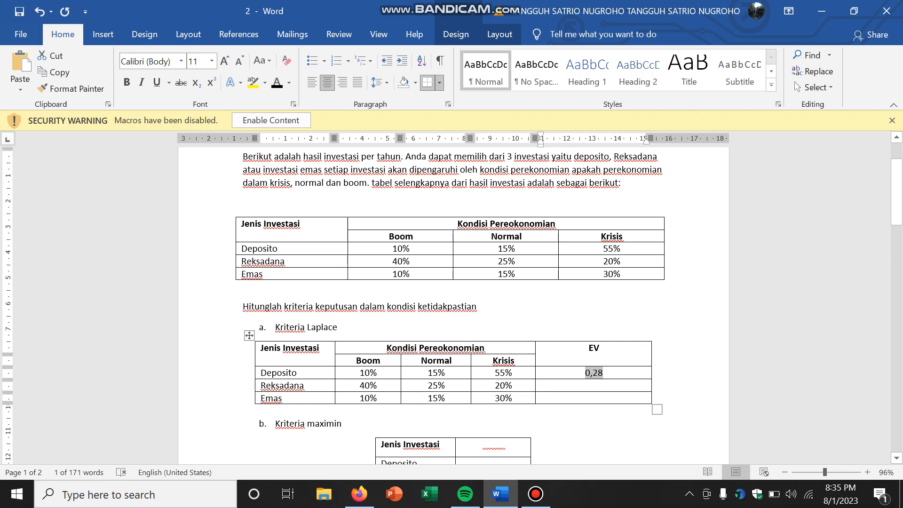
Step: Set the hidden EV values of Reksadana (0,28333) and Emas (0,18333) in the Laplace table to black font
left_click_drag(583, 386, 610, 385)
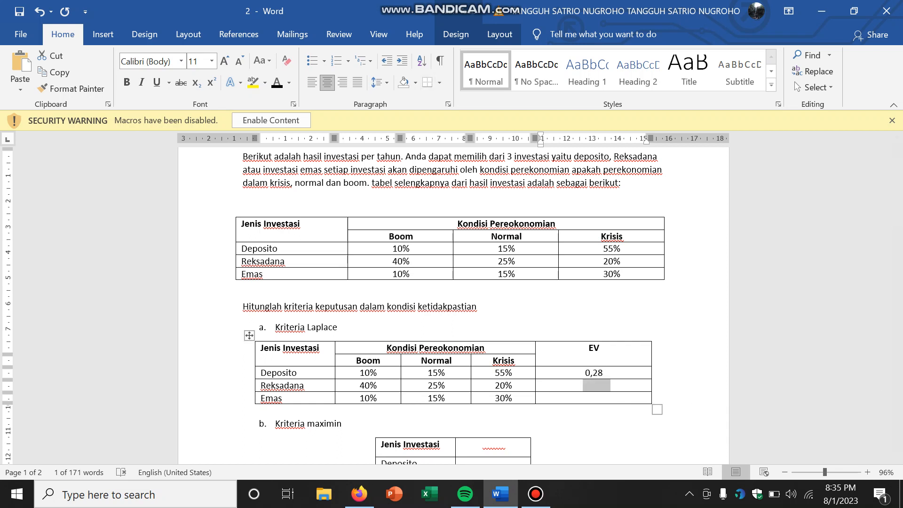
left_click(277, 83)
left_click(578, 399)
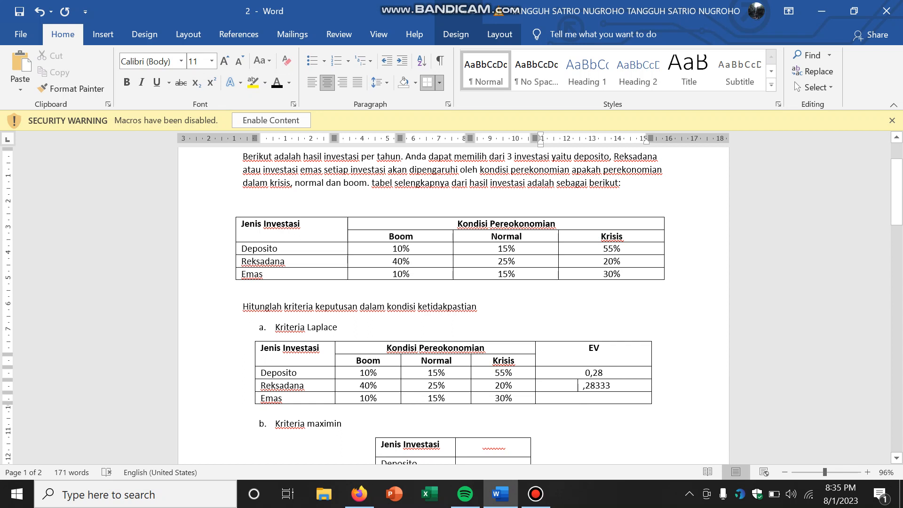
left_click_drag(583, 386, 578, 385)
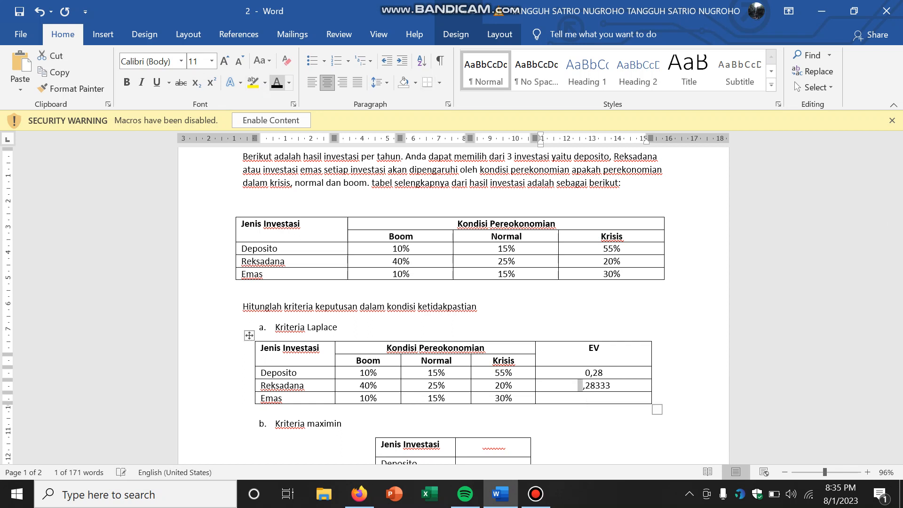
left_click(277, 83)
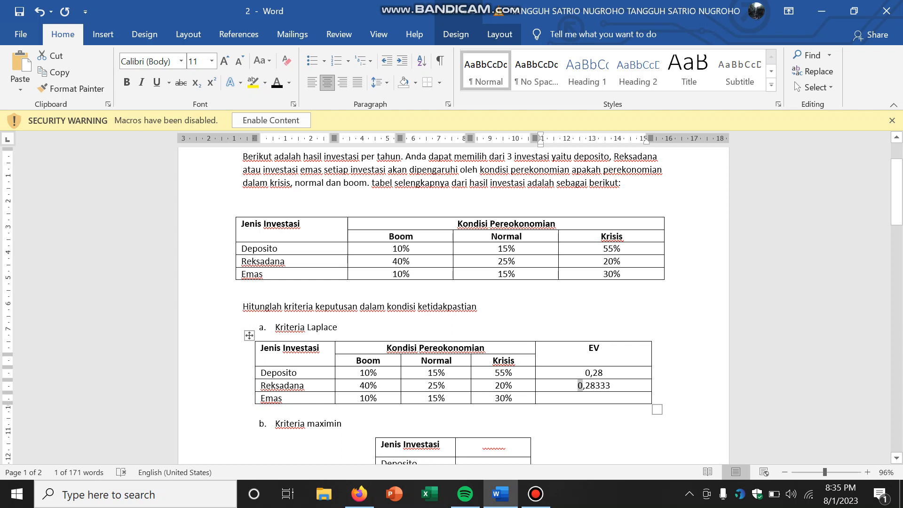
left_click_drag(578, 399, 610, 398)
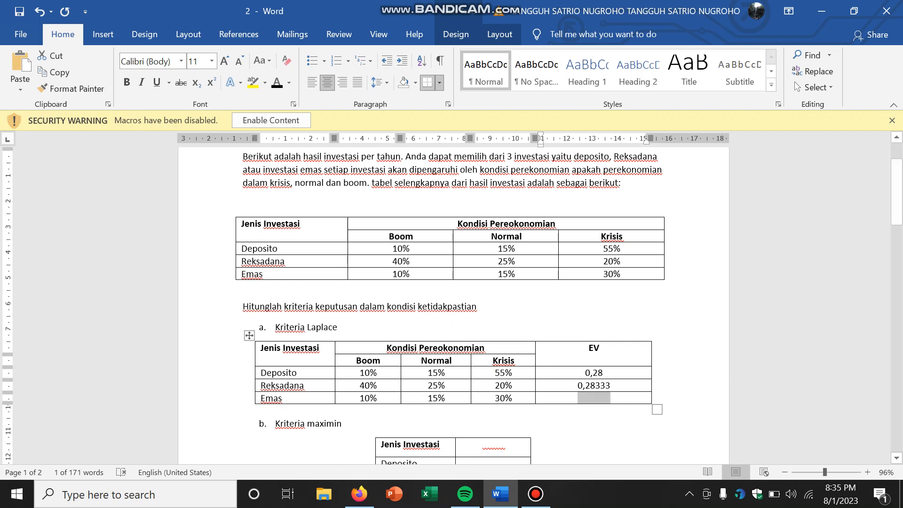
left_click(277, 84)
Step: Reveal the hidden second column of the Kriteria maximin table (Krisis, 55%, 20%, 30%) in black text
mouse_move(896, 217)
left_mouse_down()
mouse_move(897, 238)
mouse_move(897, 203)
mouse_move(896, 232)
left_mouse_up()
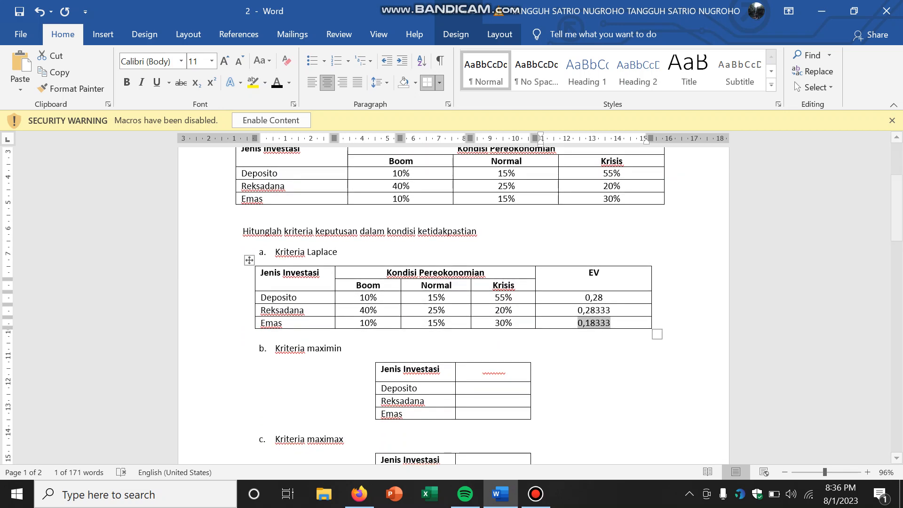
left_click_drag(483, 370, 498, 414)
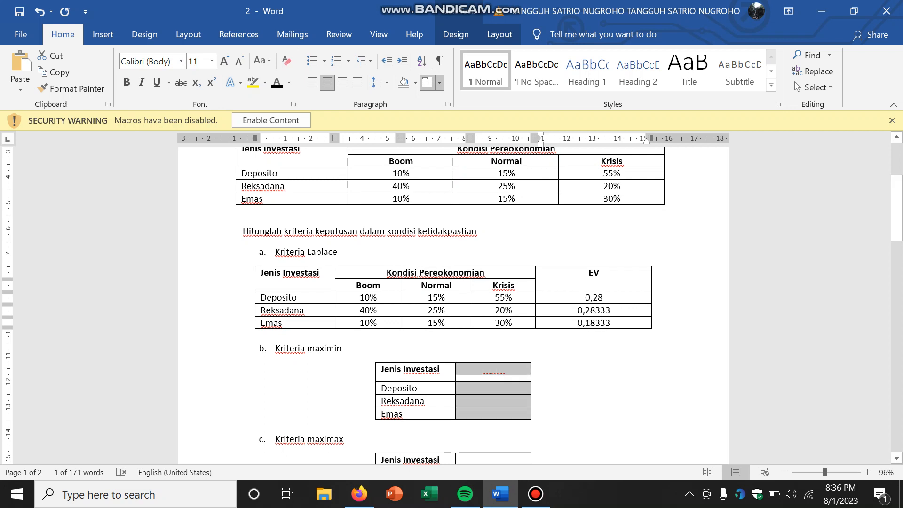
type("Krisis 55% 20% 30%")
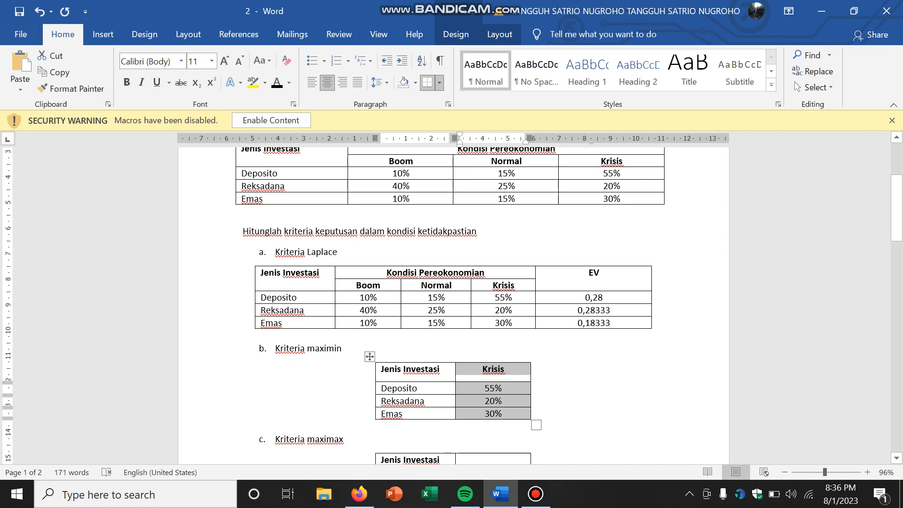
Step: Reveal the hidden second column of the Kriteria maximax table (Boom, 10%, 40%, 10%) in black text
scroll(453, 306, "down", 5)
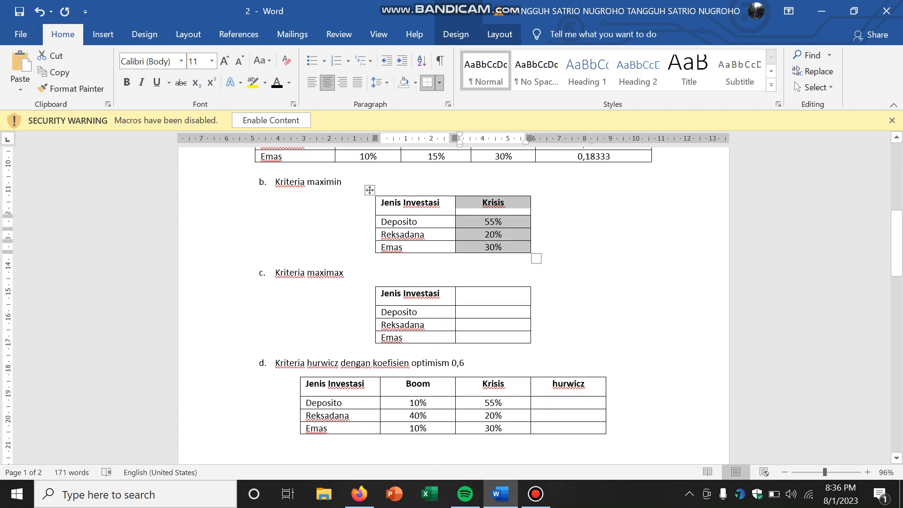
left_click_drag(492, 294, 495, 337)
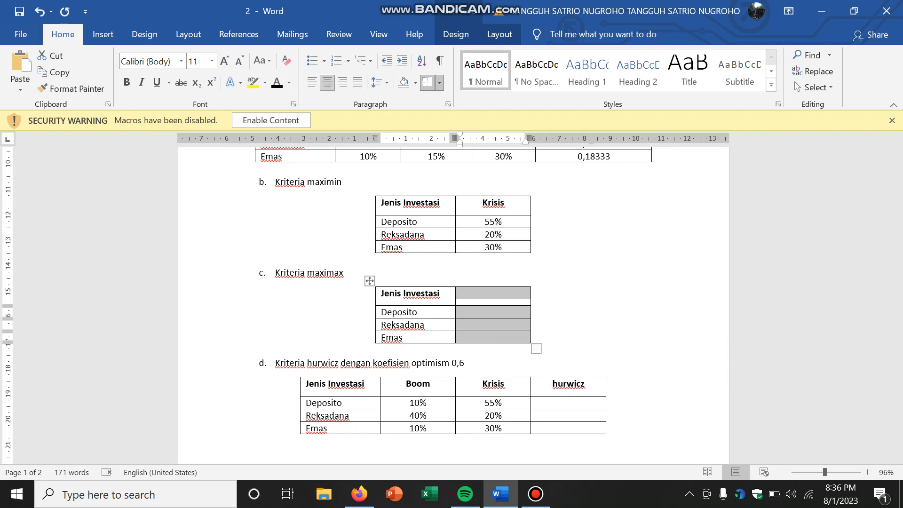
type("Boom 10% 40% 10%")
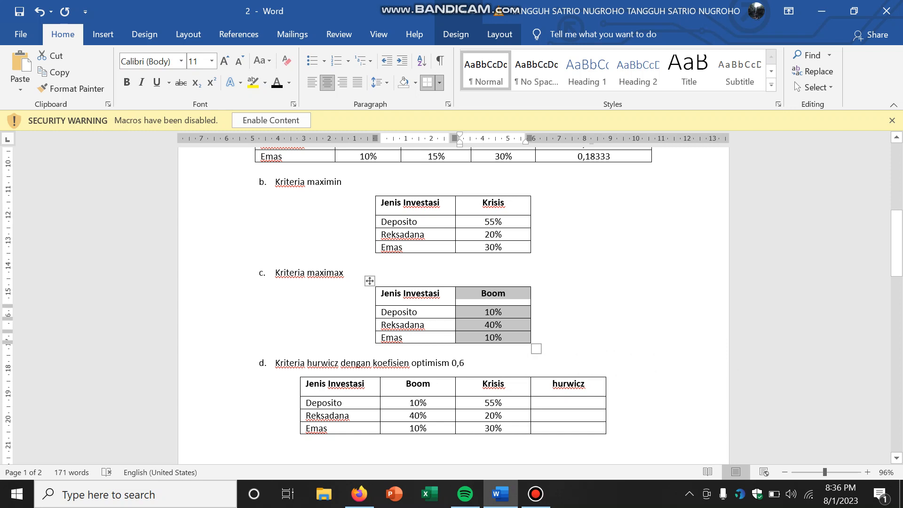
Step: Reveal the hidden hurwicz values 28%, 32% and 18% in the Kriteria hurwicz table in black text
left_click(560, 402)
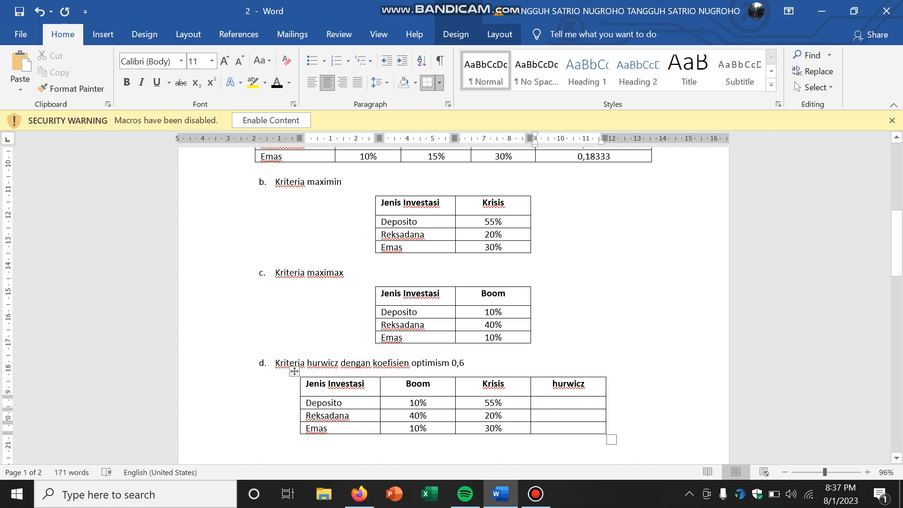
left_click_drag(559, 403, 577, 428)
left_click(578, 428)
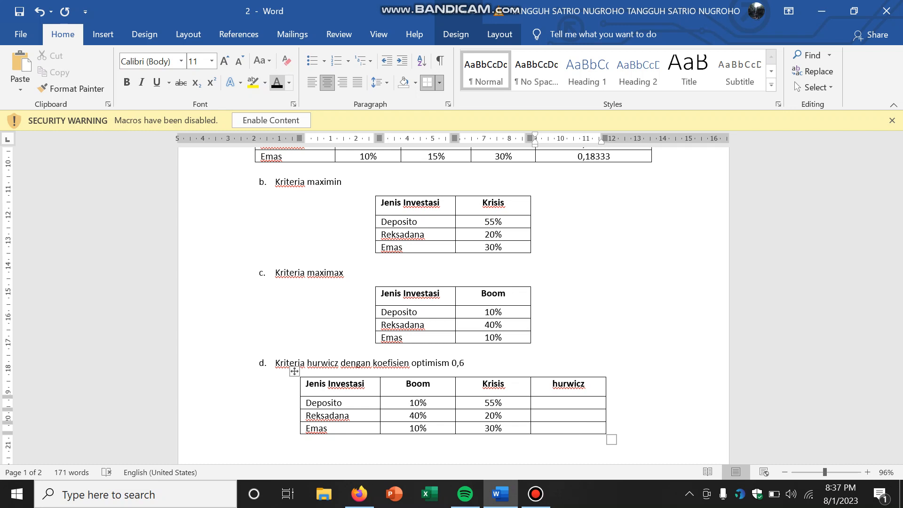
left_click_drag(577, 428, 569, 403)
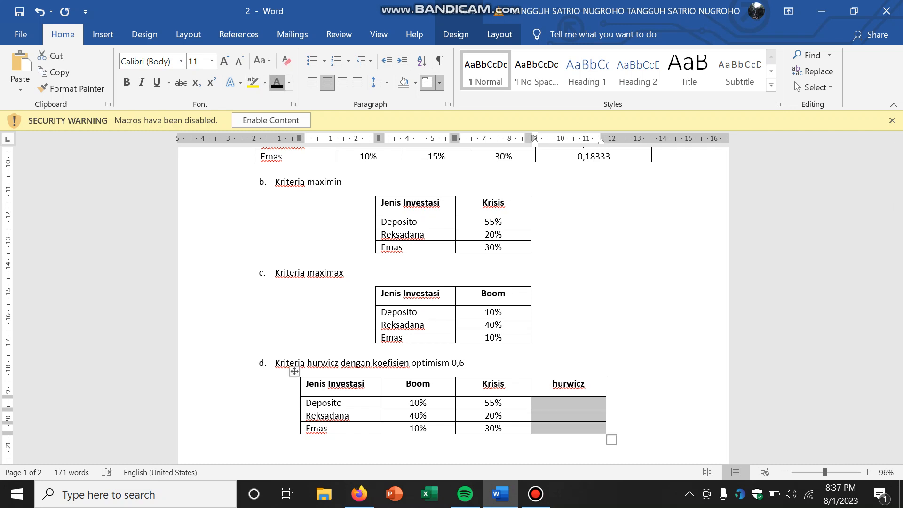
type("28% 32% 18%")
left_click(532, 312)
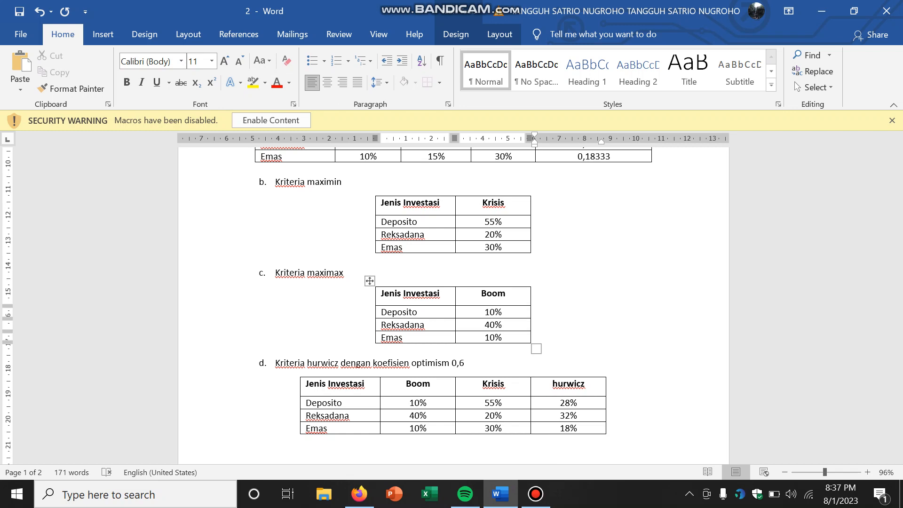
Step: Fill the Total Kondisi Boom column of the minimax regret table with 30% for Deposito, 0% for Reksadana and 30% for Emas
left_click_drag(897, 242, 897, 314)
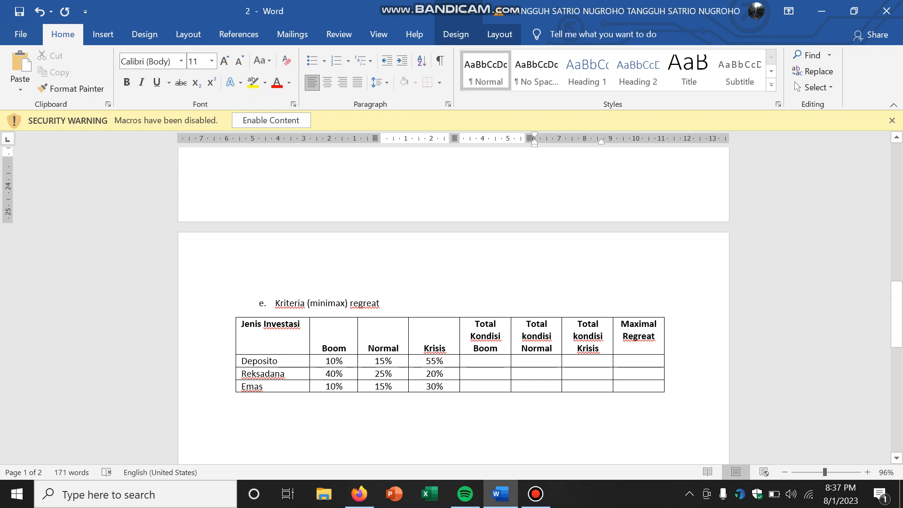
left_click(485, 361)
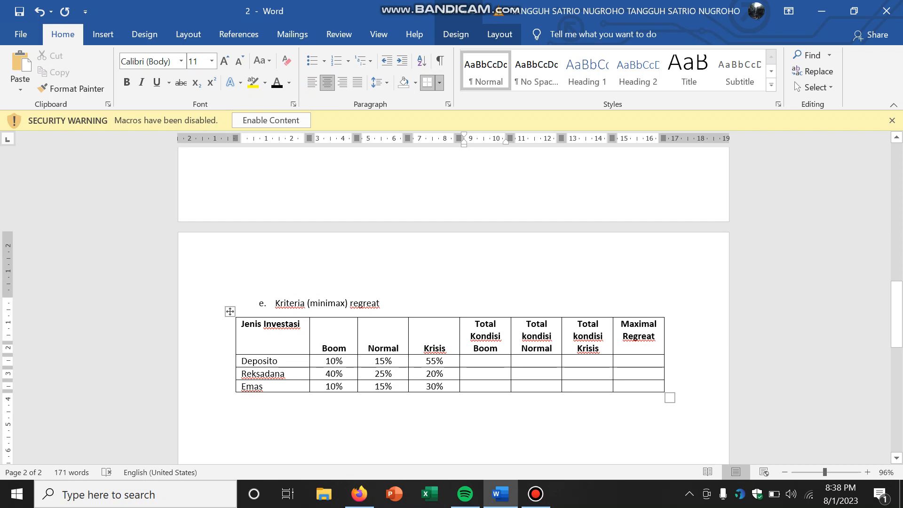
type("30")
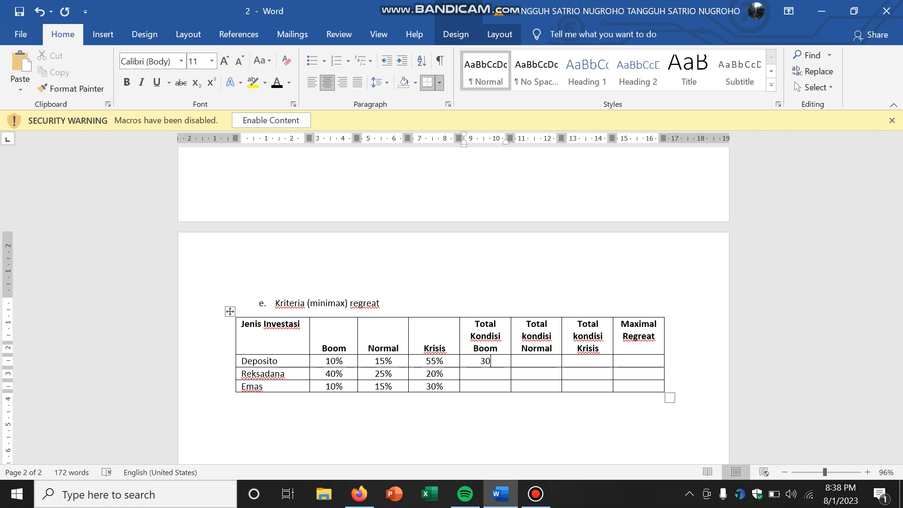
type("%")
type("0")
type("%")
type("30")
type("%")
Step: Fill the Total kondisi Normal column of the regret table with 10% for Deposito, 0% for Reksadana and 10% for Emas
key("Tab")
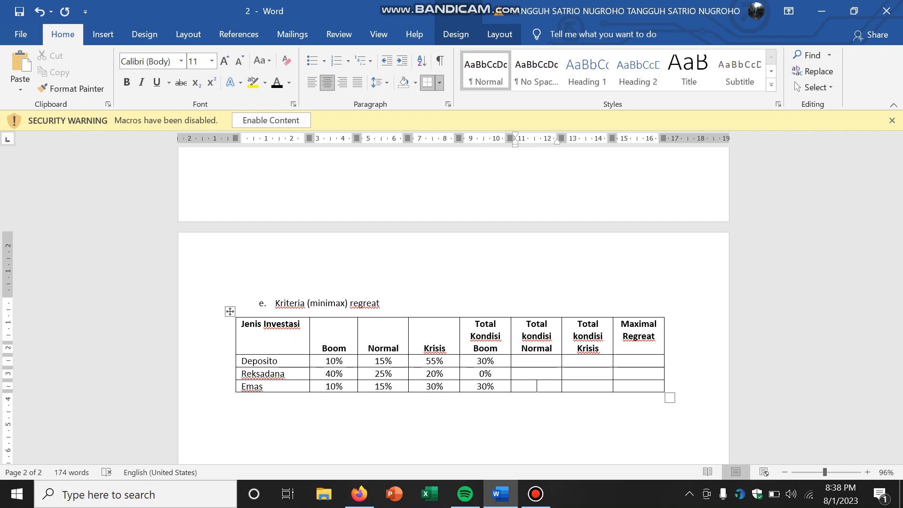
key("Up")
type("10%0%10%")
Step: Fill the Total kondisi Krisis column of the regret table with 0% for Deposito, 35% for Reksadana and 25% for Emas
key("Right")
key("Up")
key("Up")
type("0")
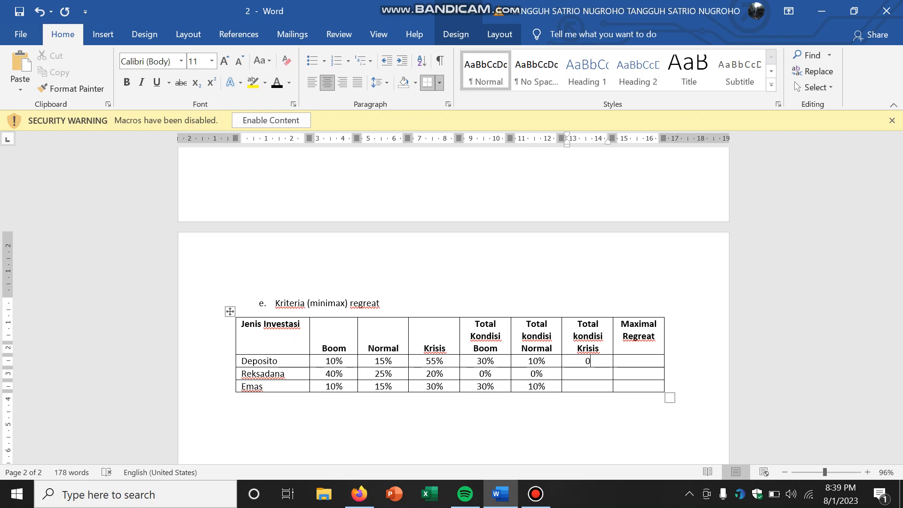
type("%")
type("35")
type("%")
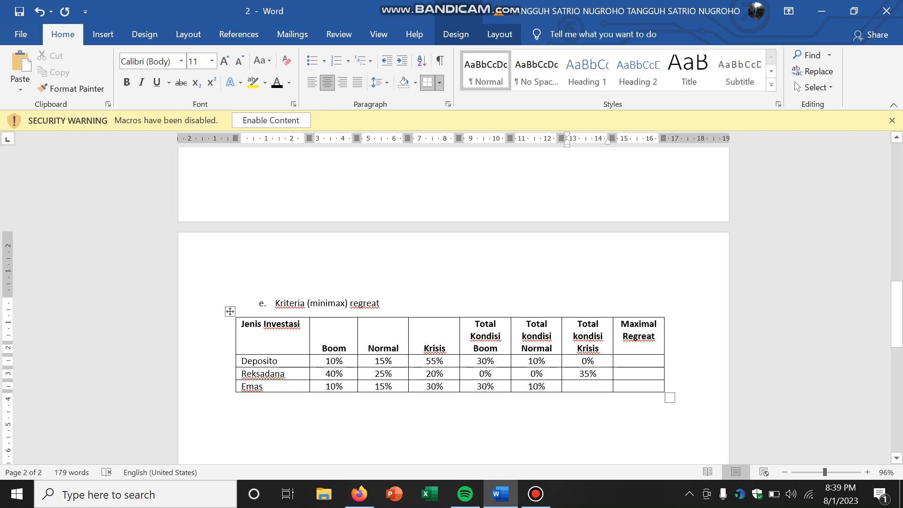
type("25")
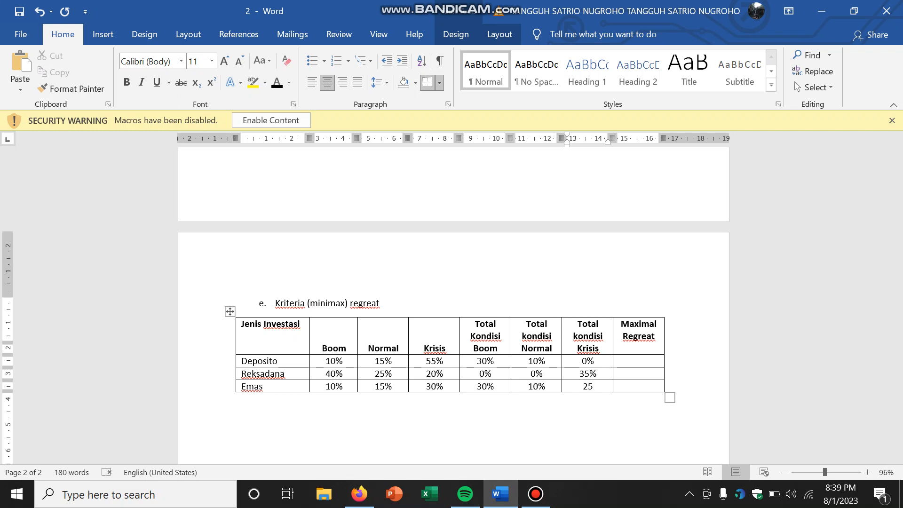
type("%")
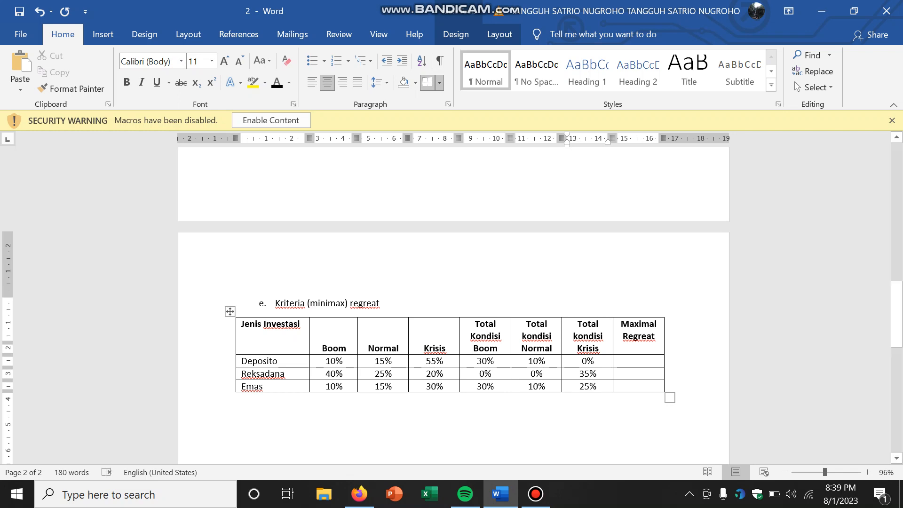
Step: Enter 30% as the Maximal Regreat value for Deposito in the minimax regret table
left_click(628, 336)
left_click_drag(620, 324, 657, 346)
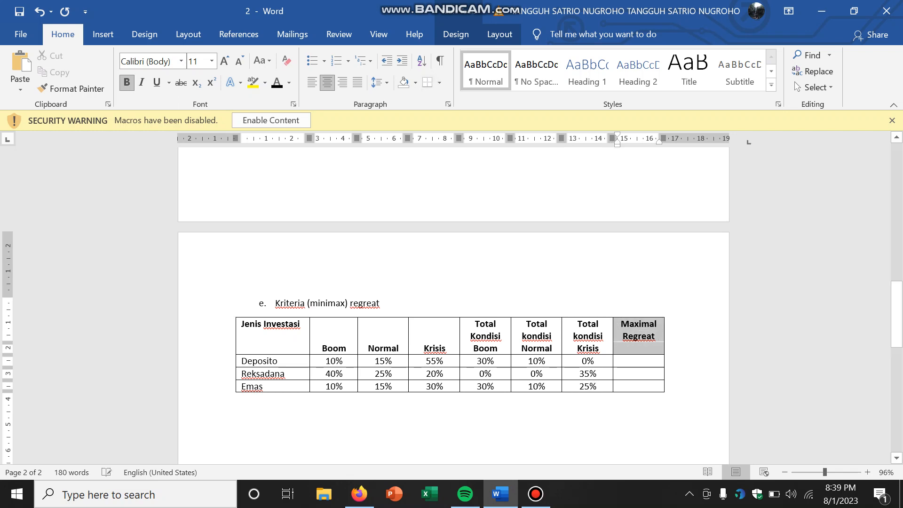
left_click(696, 336)
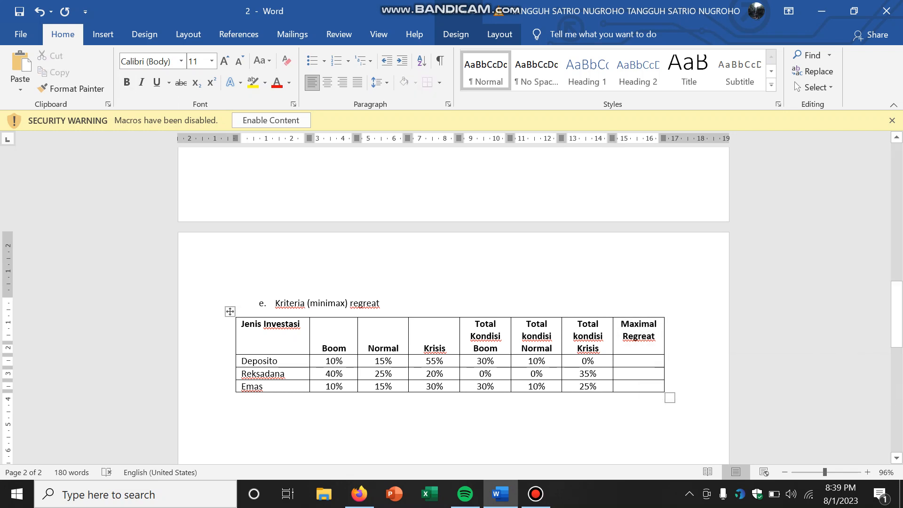
left_click(639, 361)
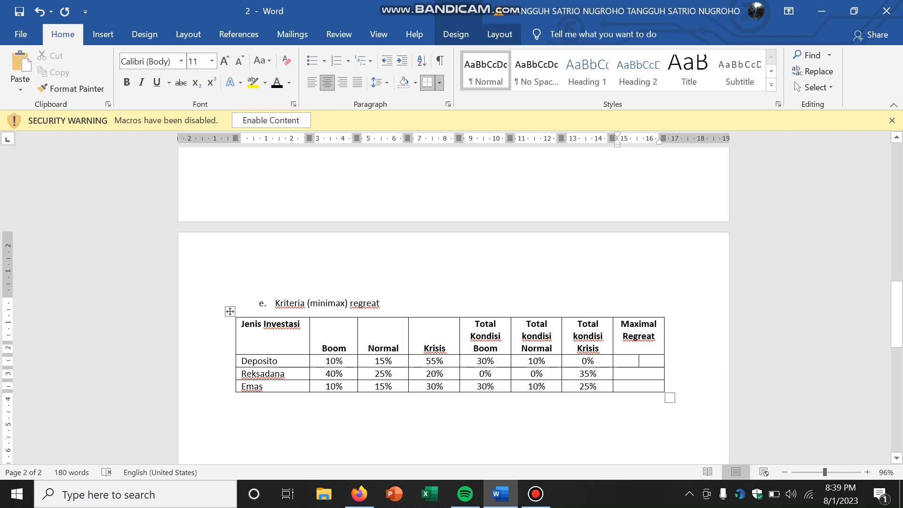
left_click_drag(476, 361, 626, 361)
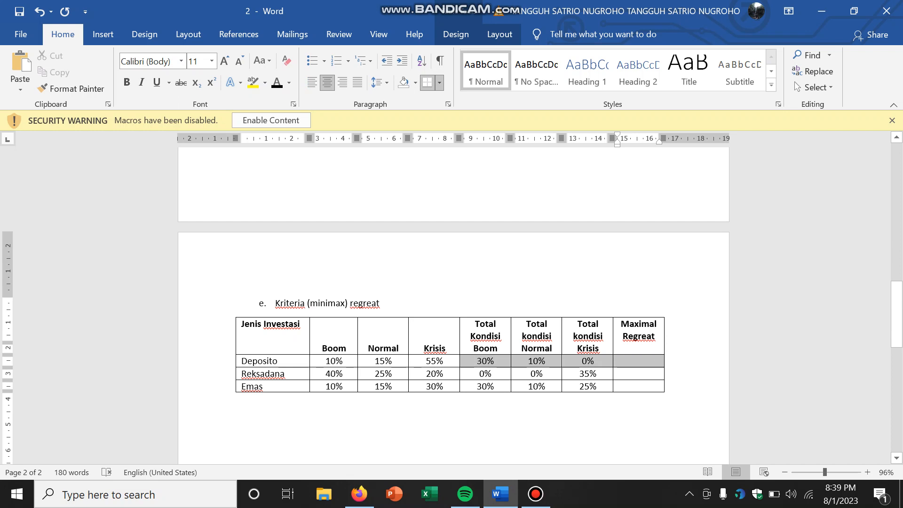
left_click(381, 304)
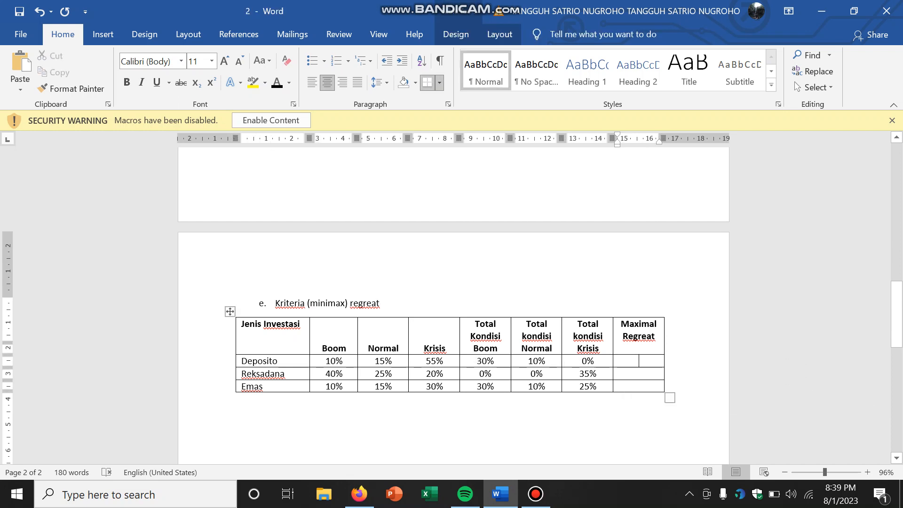
type("30")
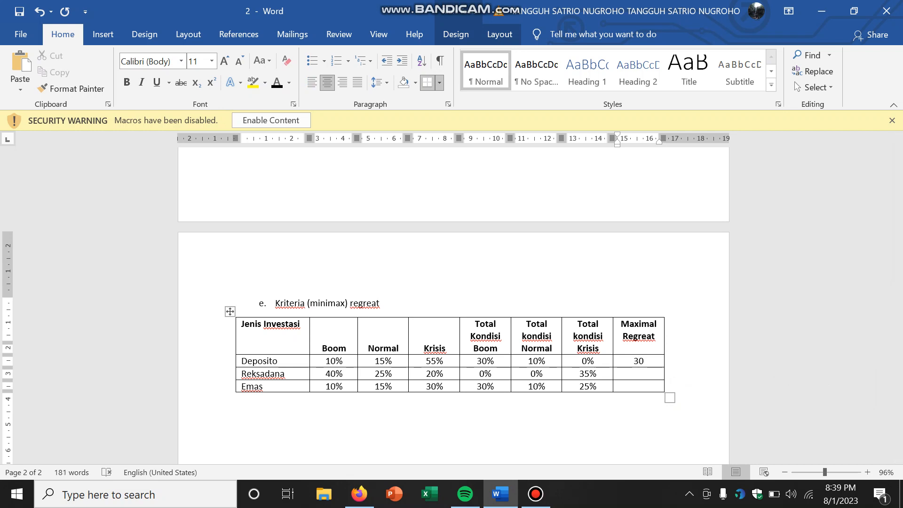
type("%")
Step: Complete the Maximal Regreat column with 35% for Reksadana and 35% for Emas
left_click(639, 374)
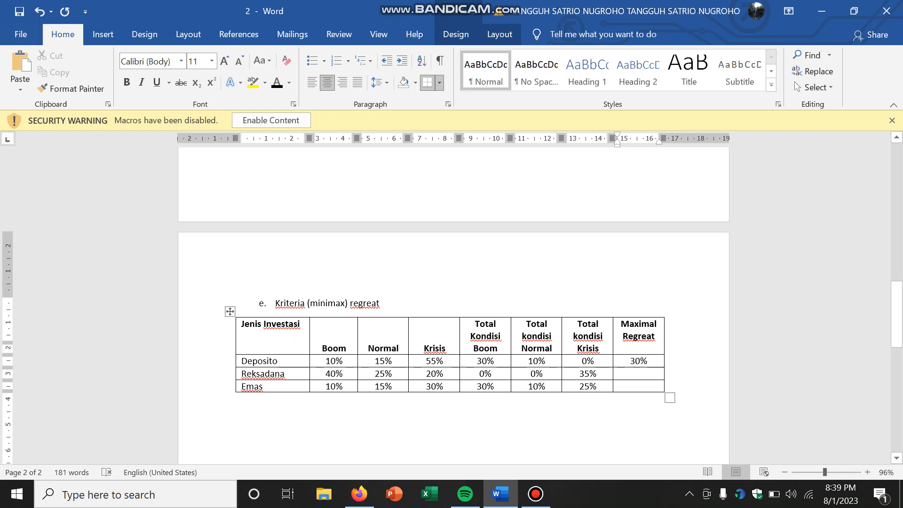
type("35")
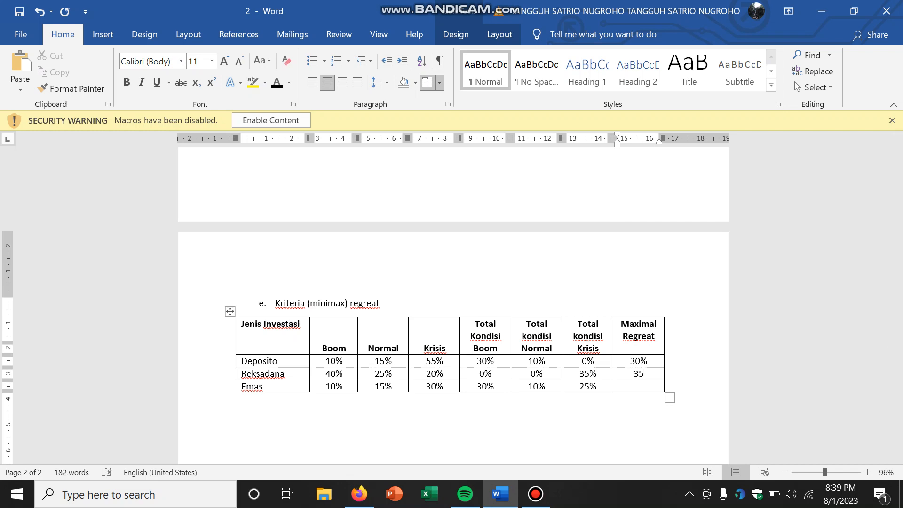
type("%")
type("3")
type("5")
type("%")
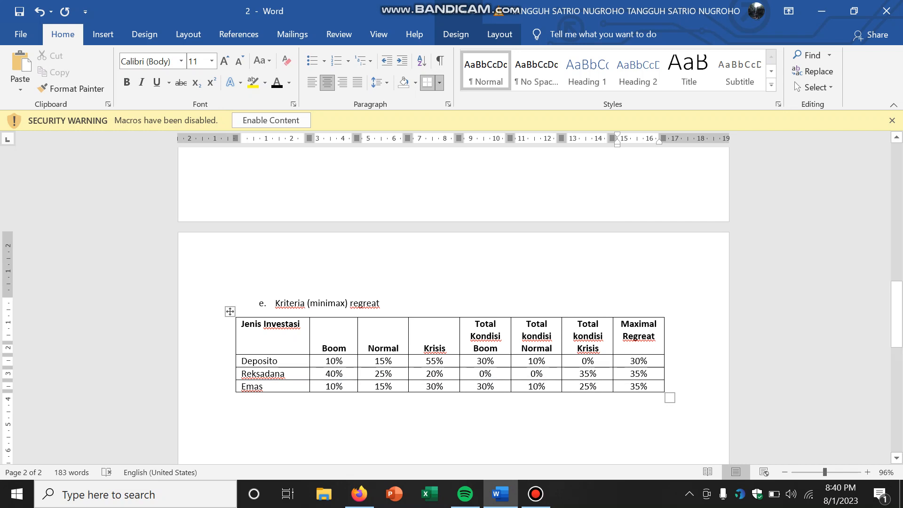
left_click(666, 324)
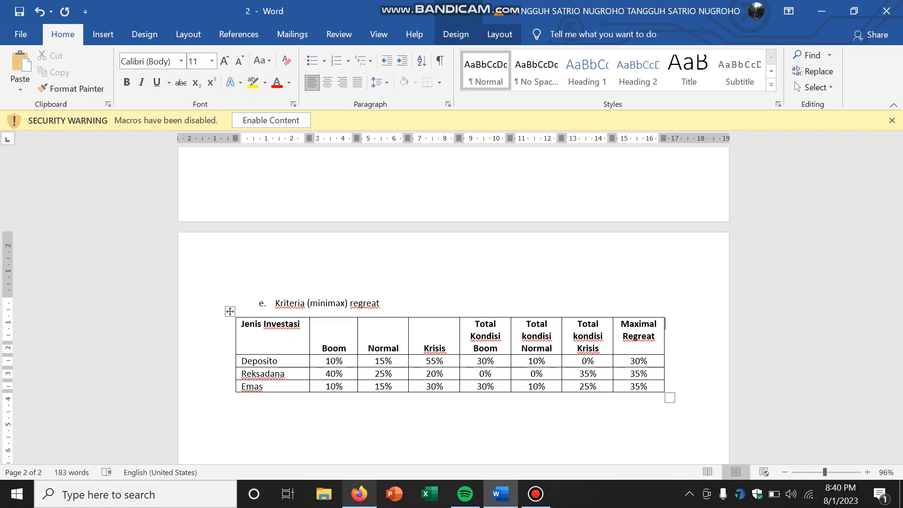
Step: Switch to Firefox to check the minimax regret table in the UAS APLIKOM NOMOR 2 YouTube video, and return to the Word document
left_click(360, 494)
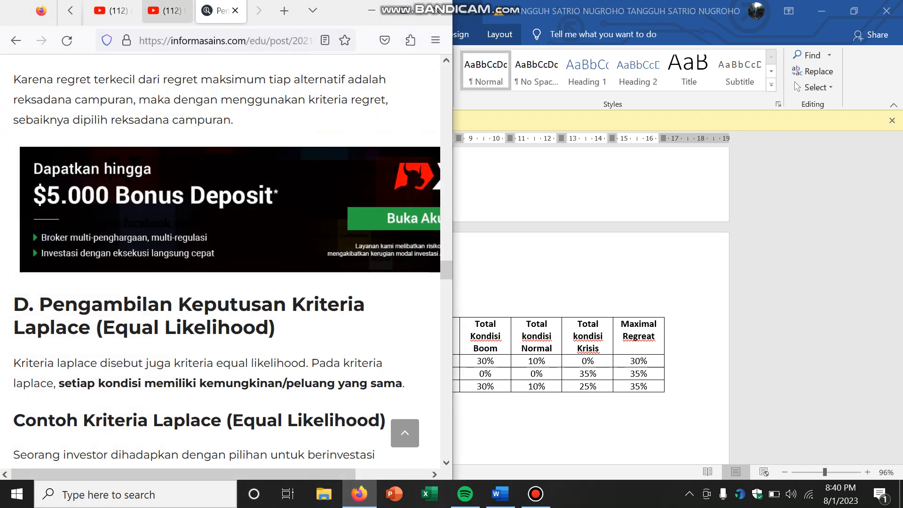
left_click(167, 11)
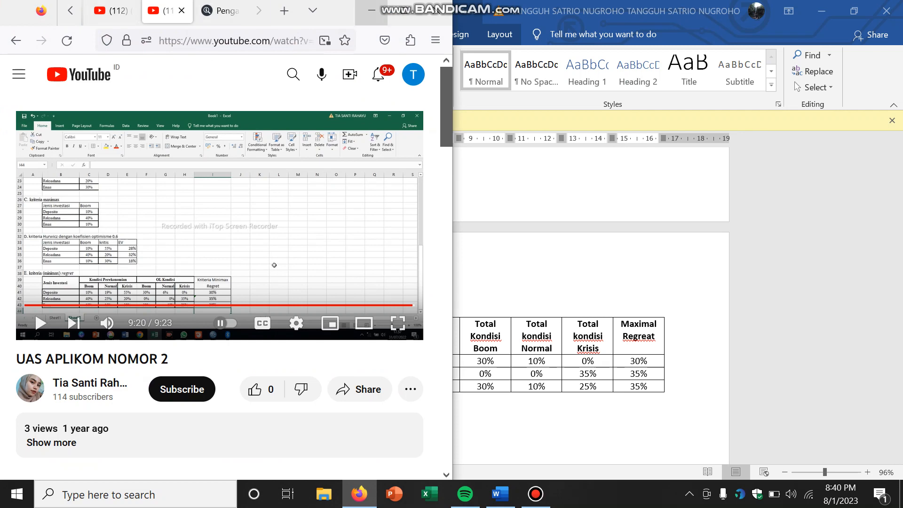
left_click(371, 10)
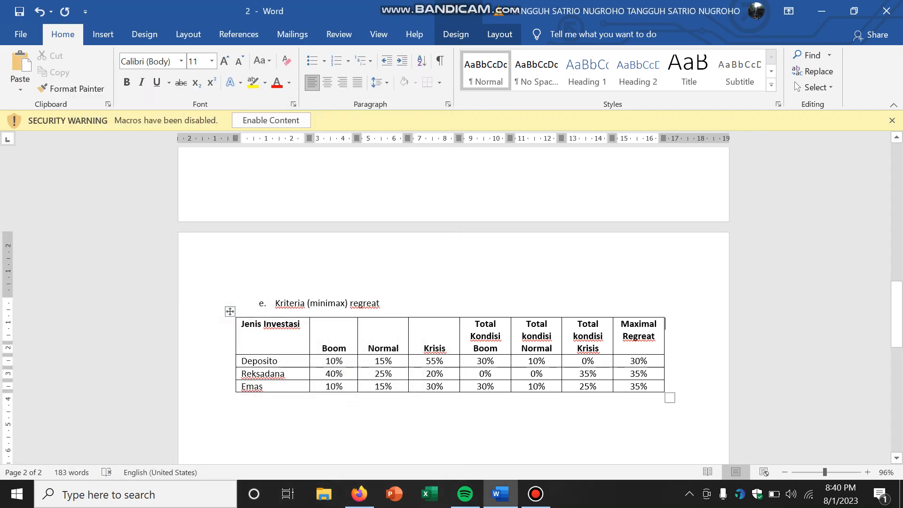
Step: Review the completed Laplace, maximin, maximax, hurwicz and minimax regret tables from the start of the exercise to its end
left_click_drag(897, 308, 897, 189)
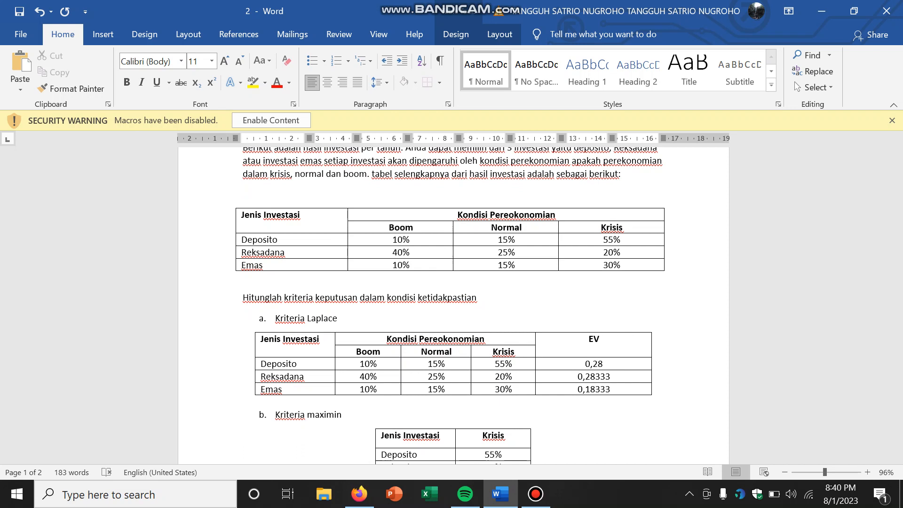
left_click_drag(896, 193, 896, 260)
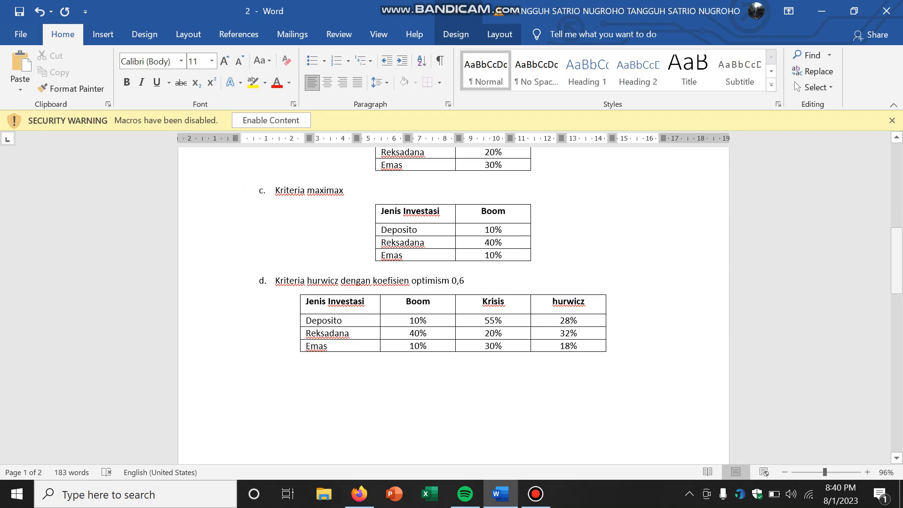
left_click_drag(896, 260, 897, 317)
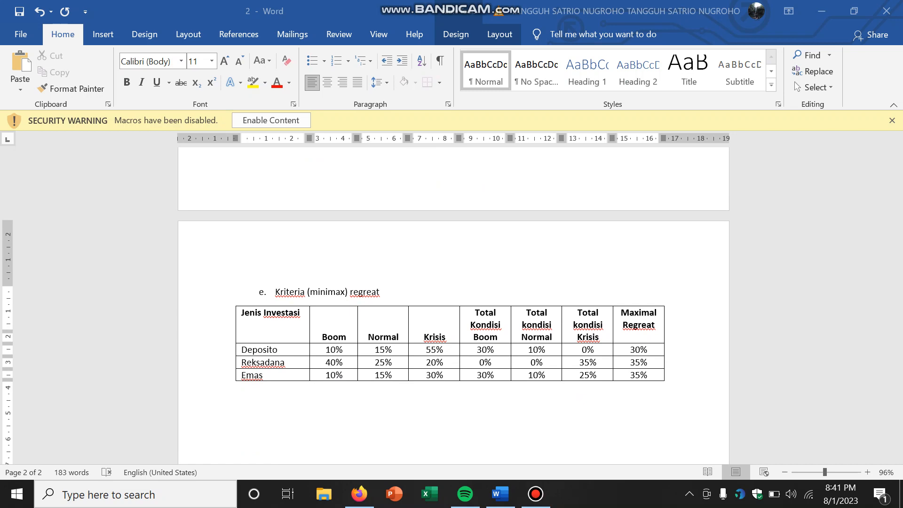
left_click(535, 493)
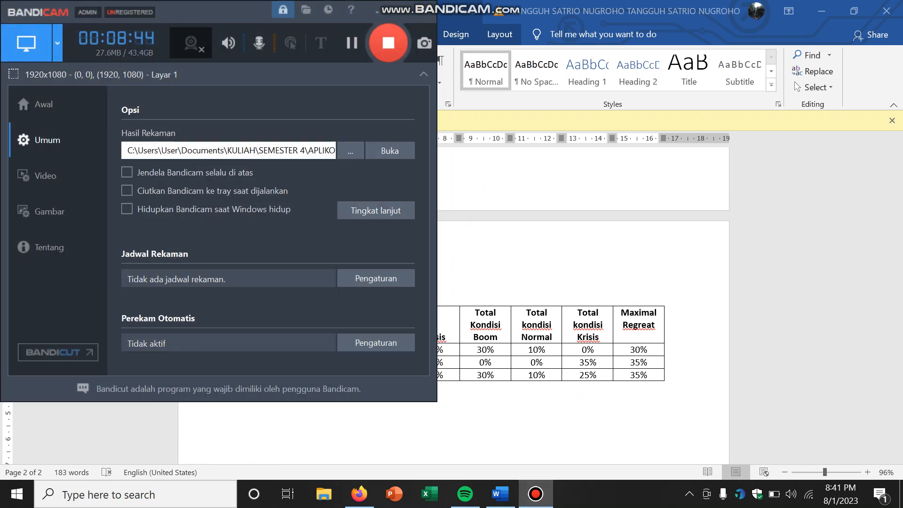